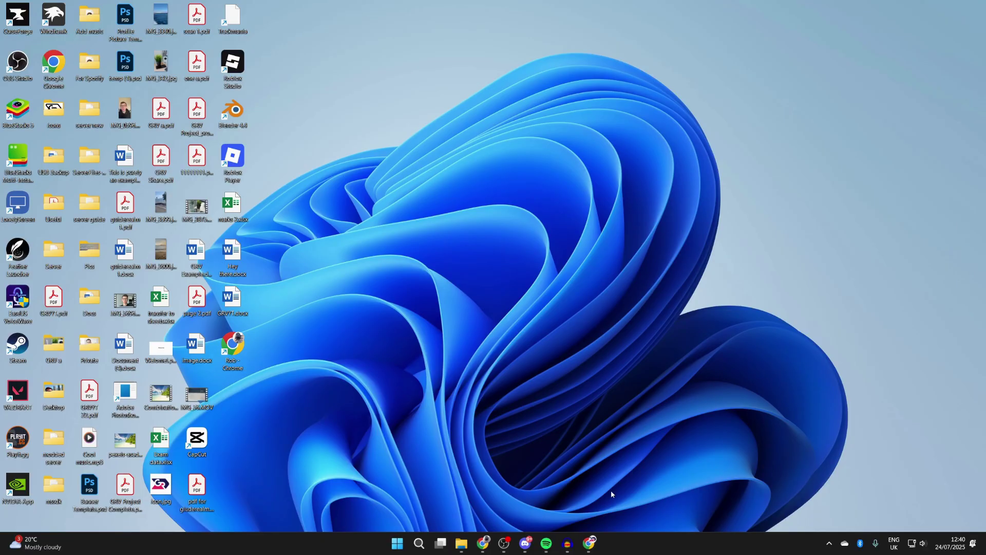
Search Google for 'modrinth' and open the modrinth.com homepage.
click(589, 543)
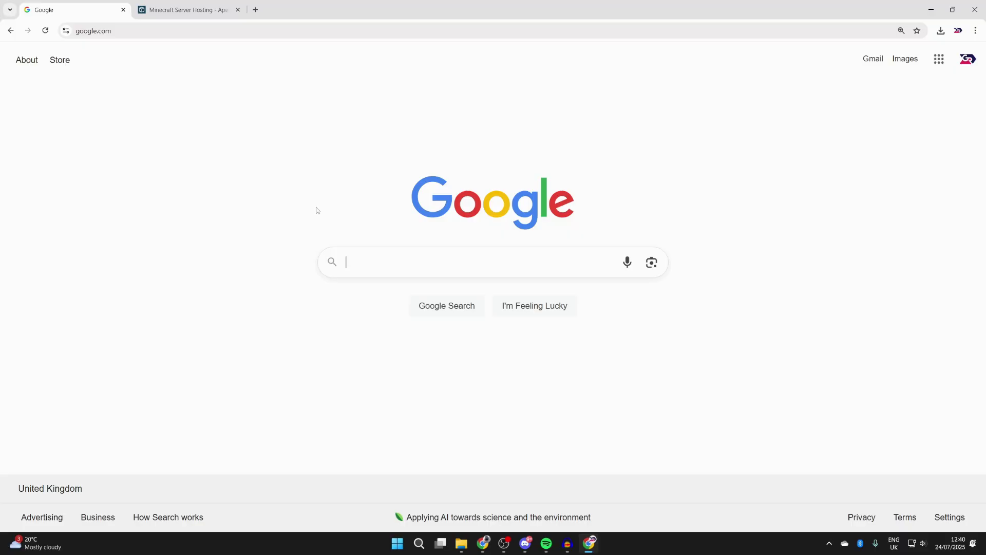
text(modrinth)
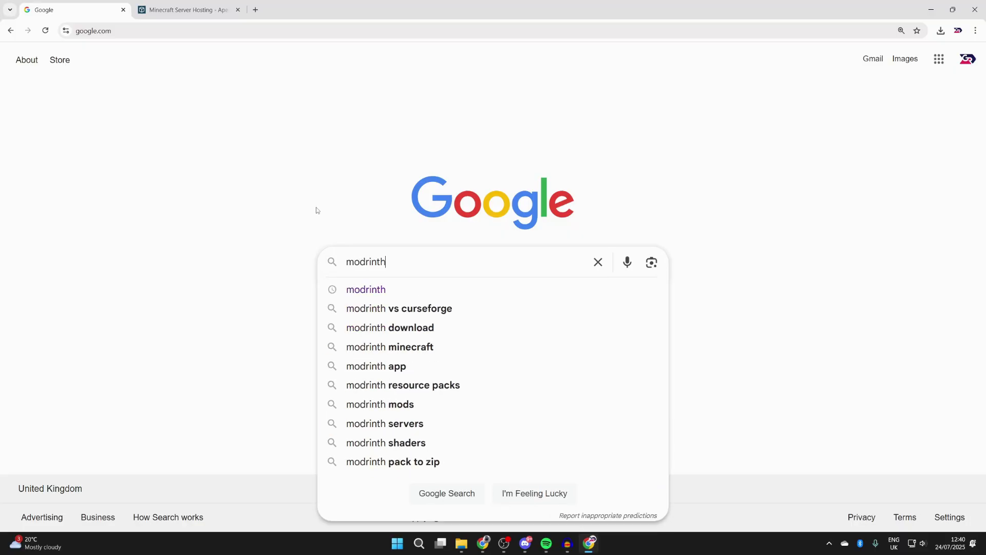
key(Return)
click(169, 173)
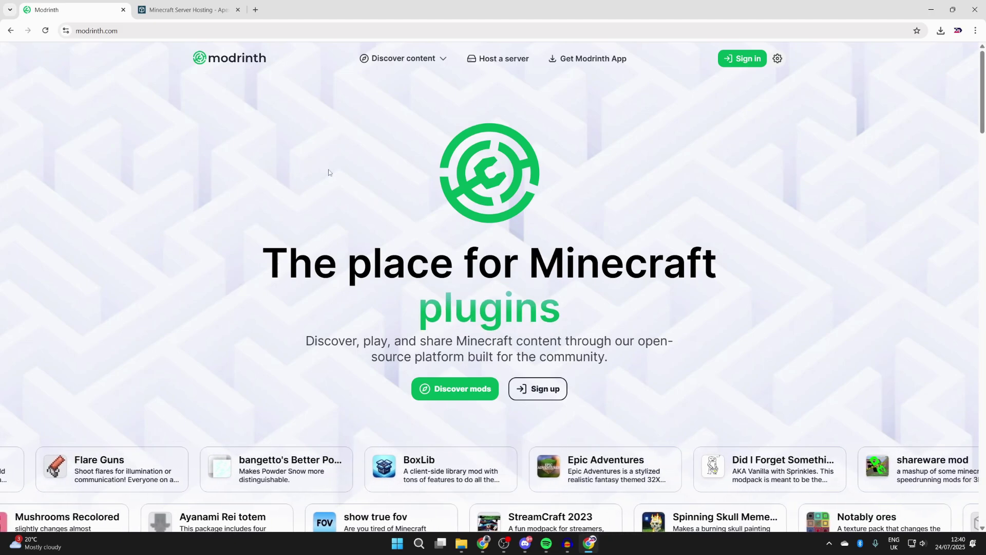
Download the Modrinth App 0.10.3 Windows installer, then switch to the Apex Hosting page.
click(422, 61)
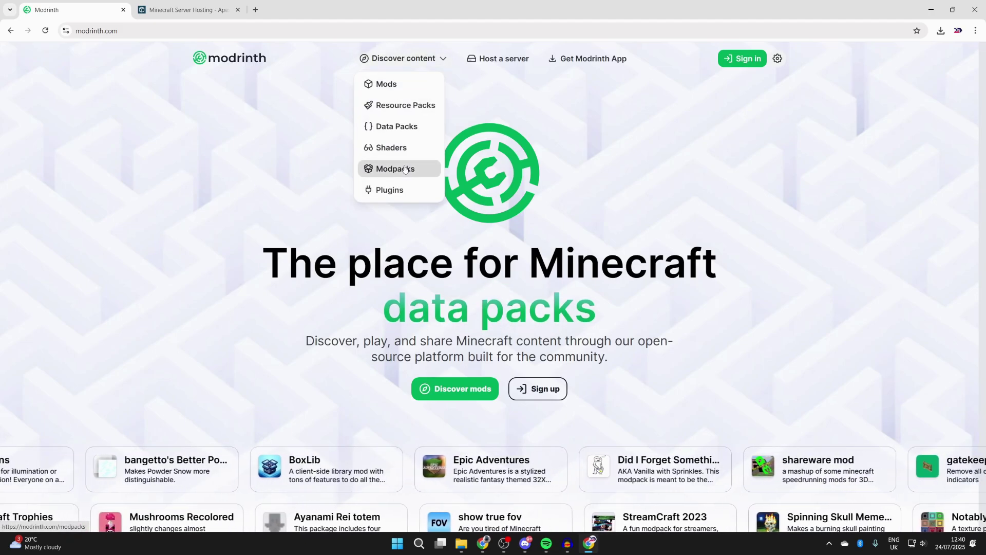
click(617, 229)
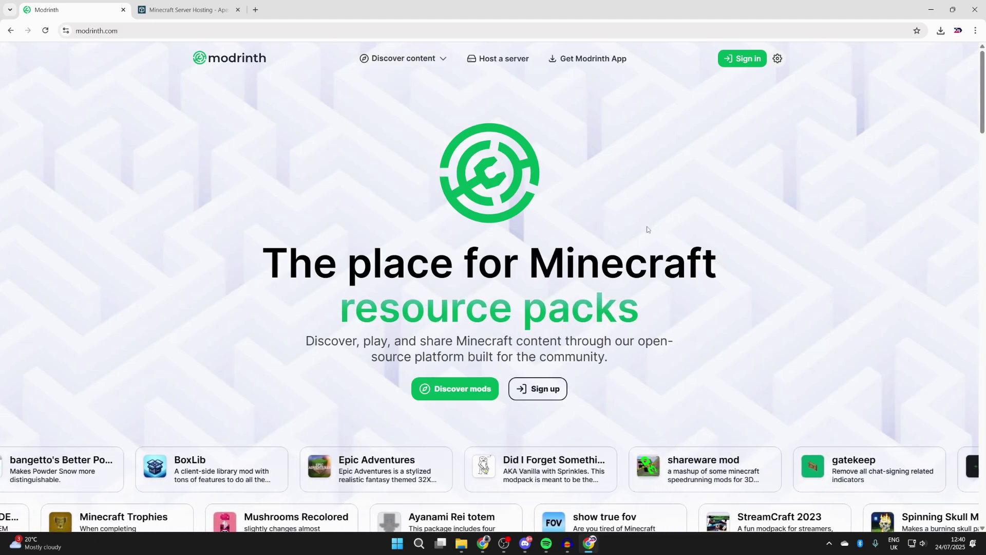
click(594, 60)
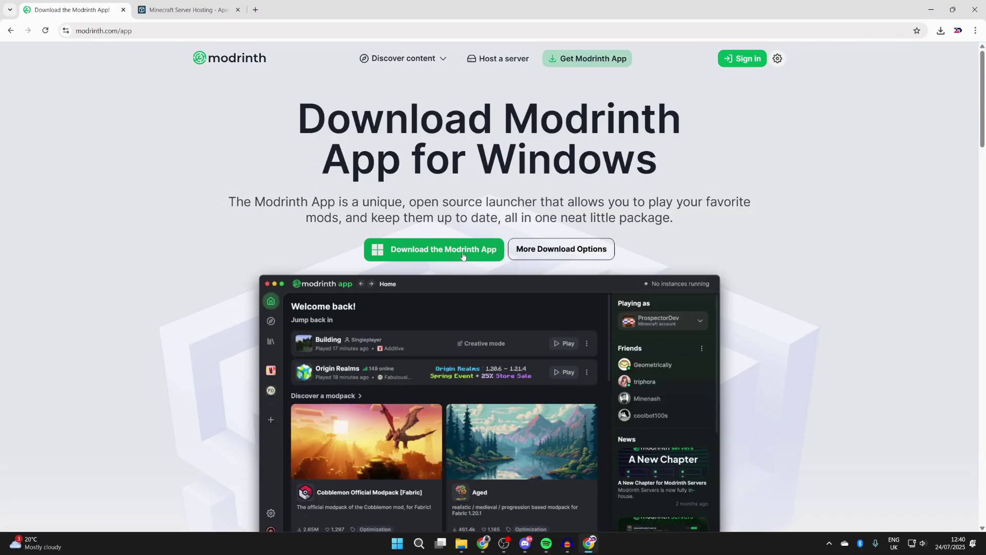
click(463, 256)
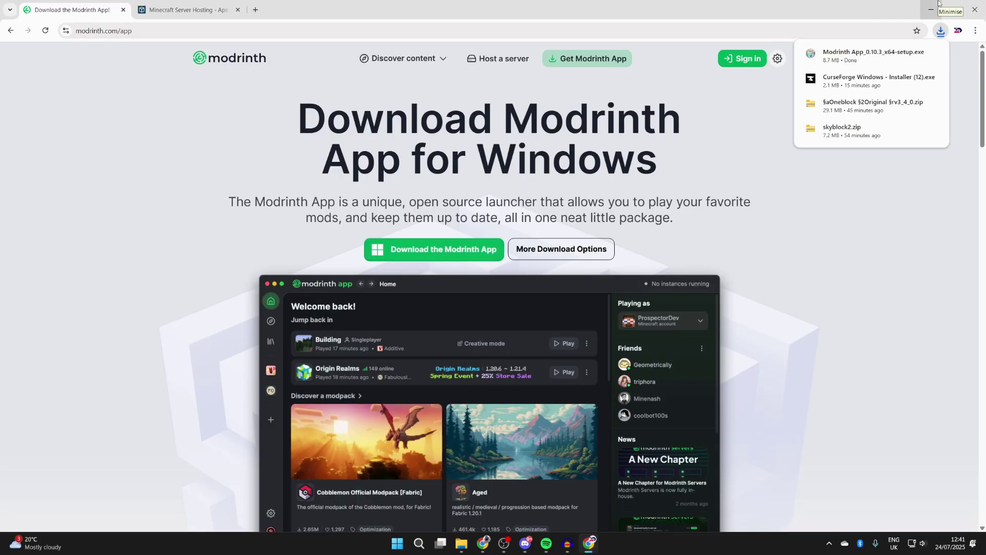
click(185, 9)
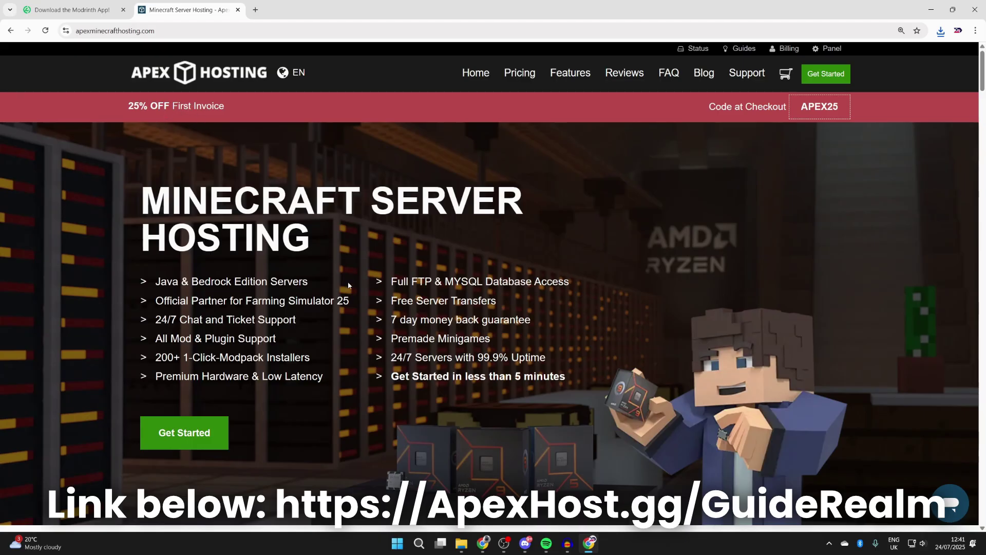
Scroll through the Apex Hosting homepage features, then minimise the browser to the desktop.
scroll(407, 371, down, 9)
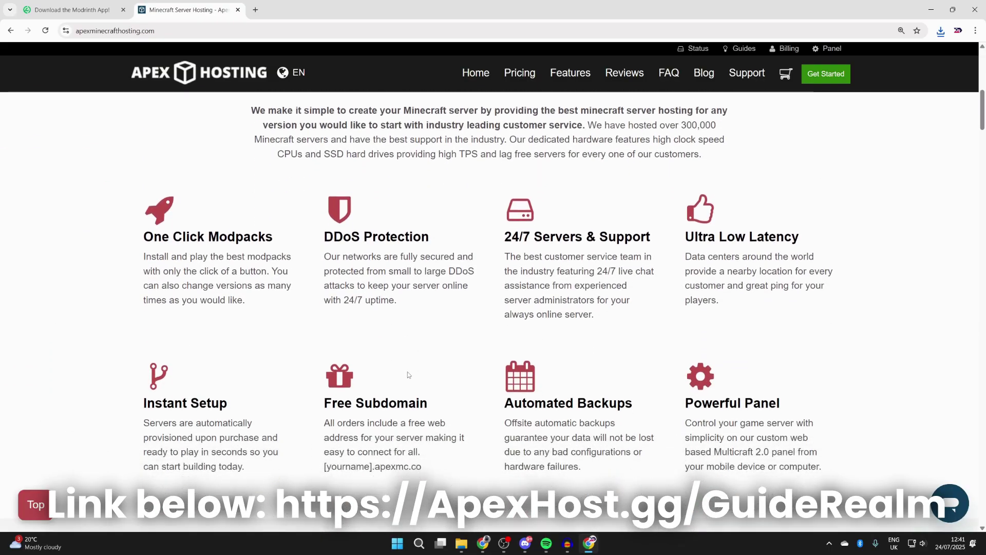
scroll(408, 374, down, 1)
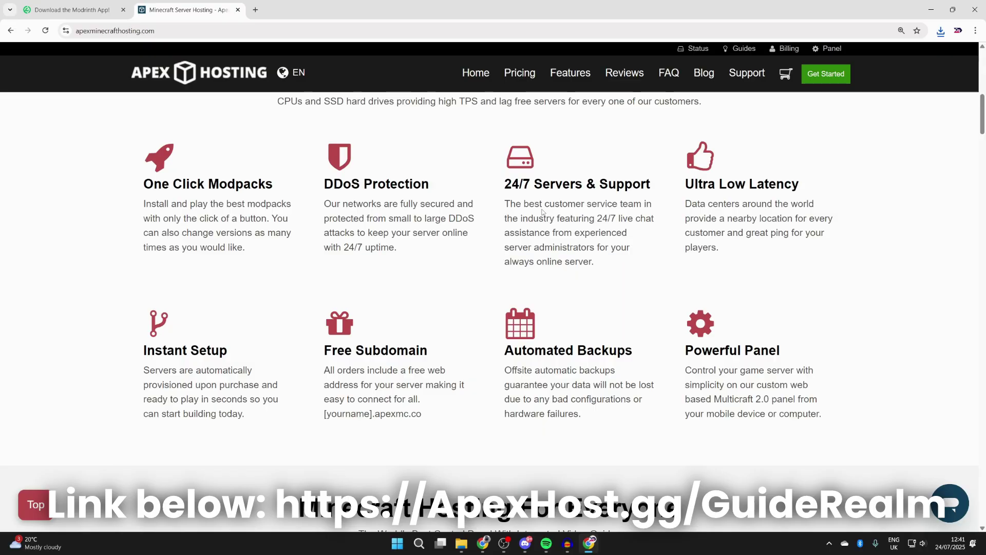
scroll(542, 212, up, 10)
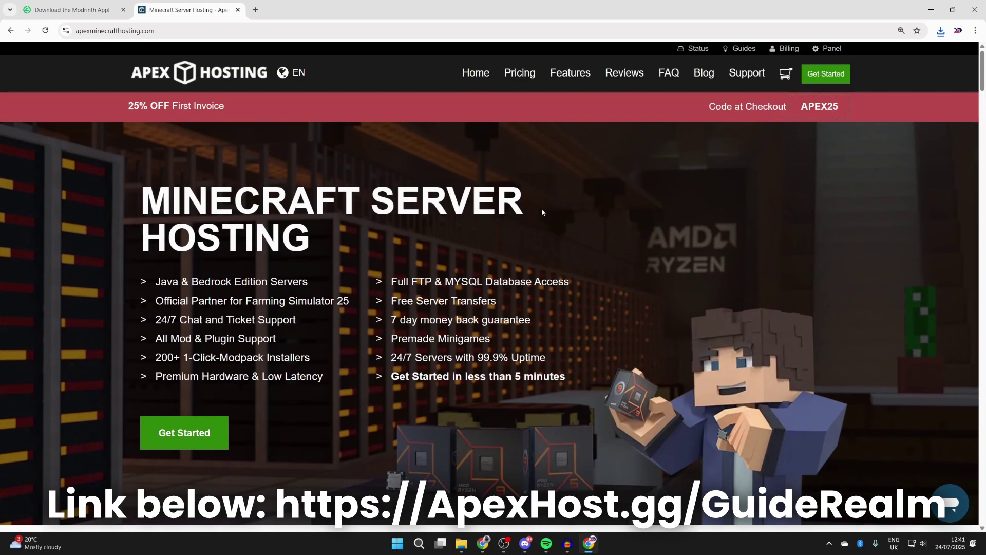
click(931, 9)
Run Modrinth App_0.10.3_x64-setup.exe from Downloads, reaching the setup's Already Installed step.
mouse_move(461, 544)
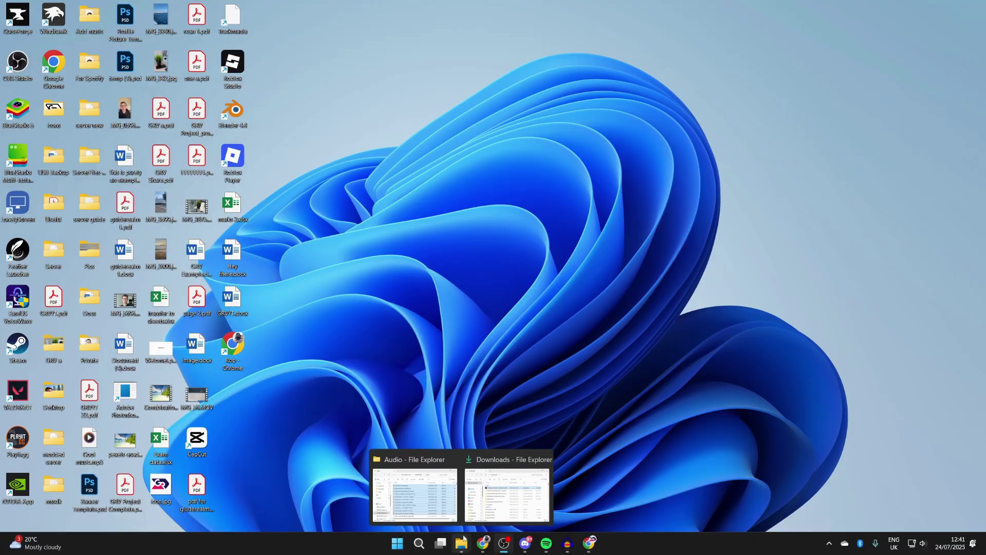
click(521, 465)
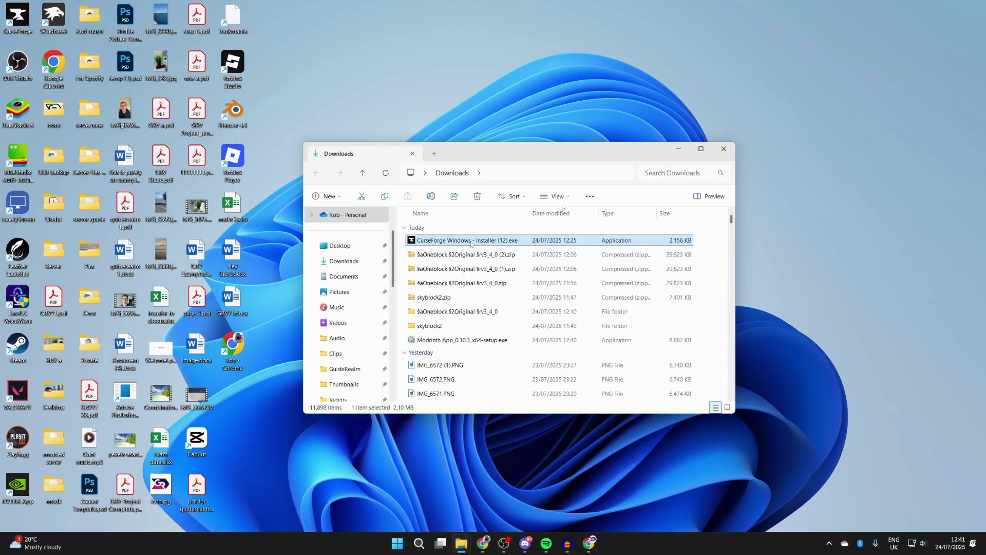
double_click(468, 242)
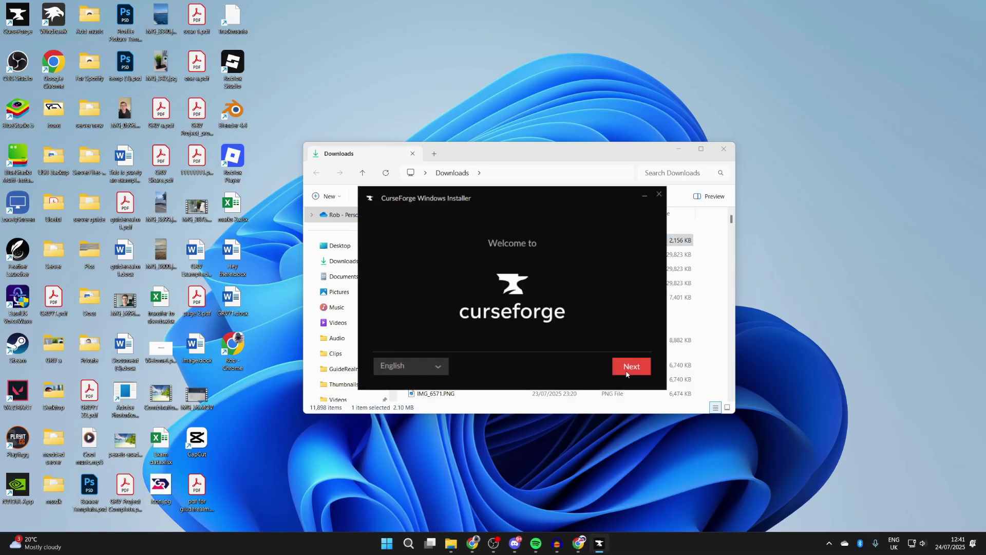
click(627, 368)
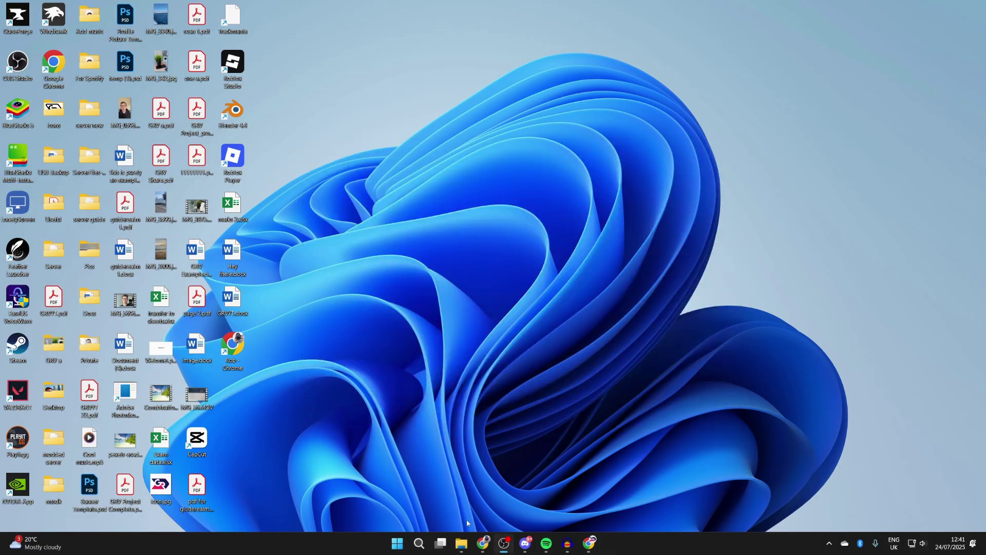
mouse_move(461, 543)
click(500, 496)
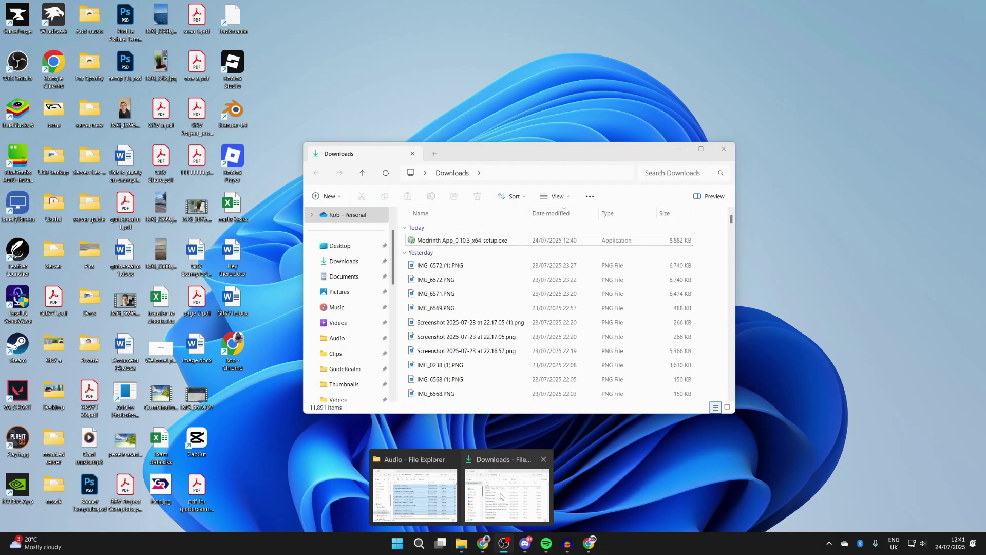
click(466, 244)
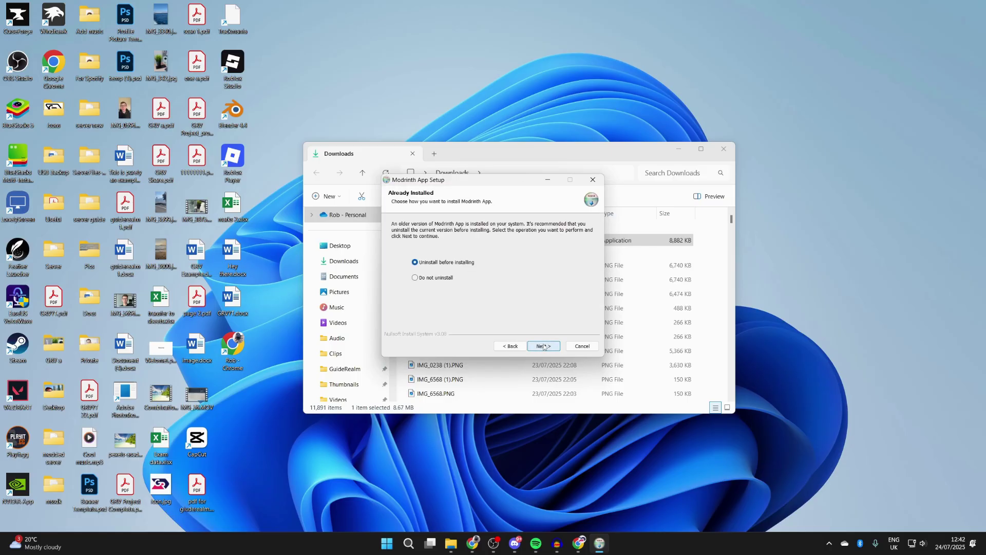
Choose to uninstall the older version first, then rerun the Modrinth setup file from Downloads.
click(543, 346)
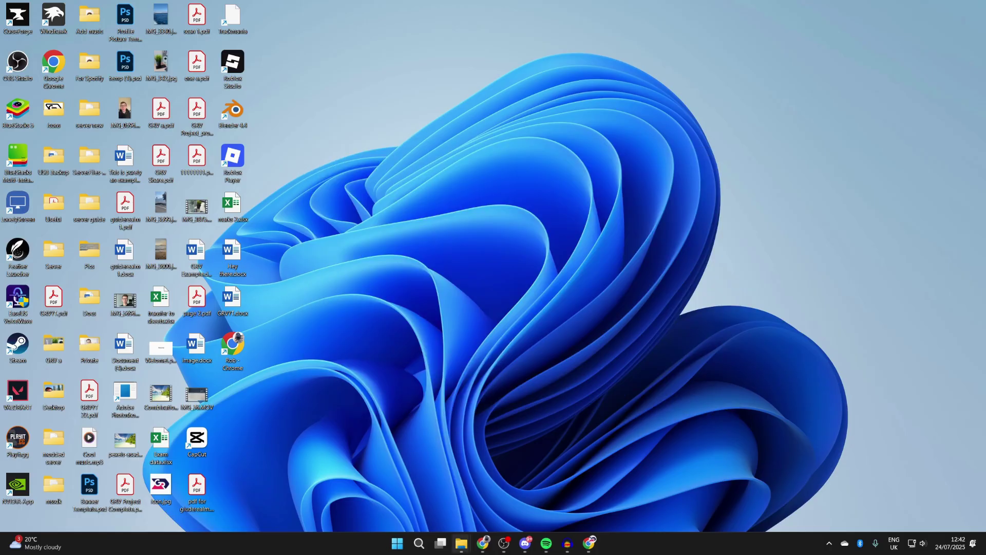
mouse_move(461, 543)
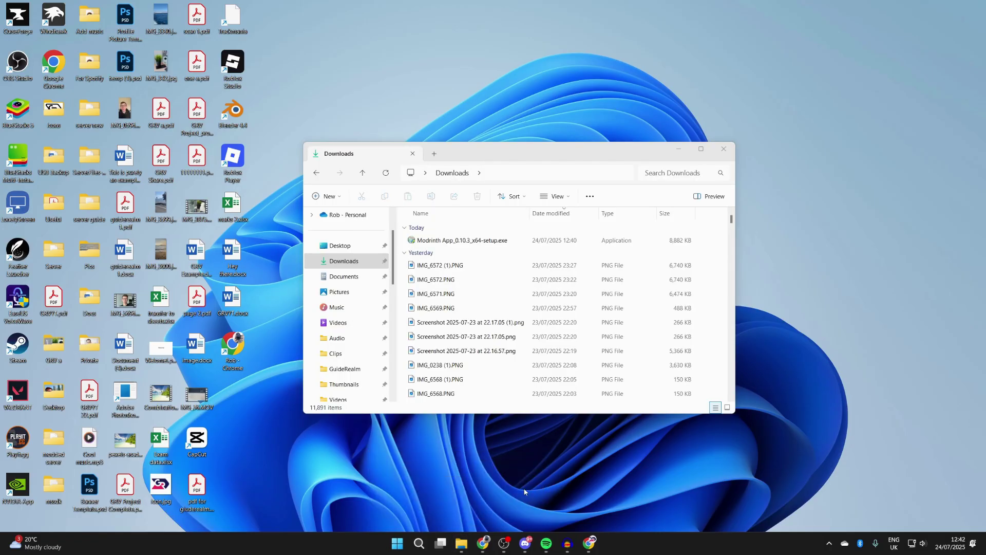
click(495, 491)
click(455, 241)
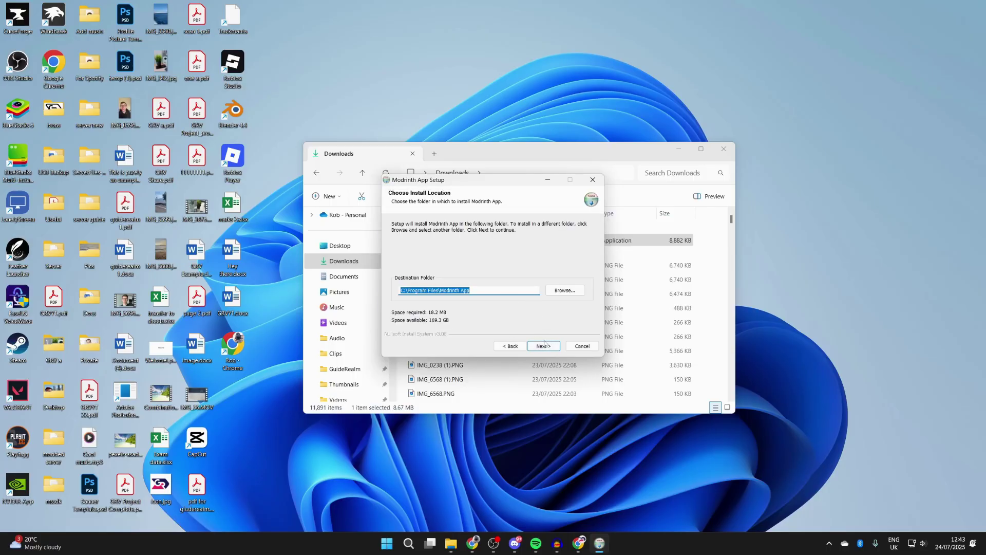
Install into C:\Program Files\Modrinth App, finish to launch the app, and close Downloads.
click(550, 348)
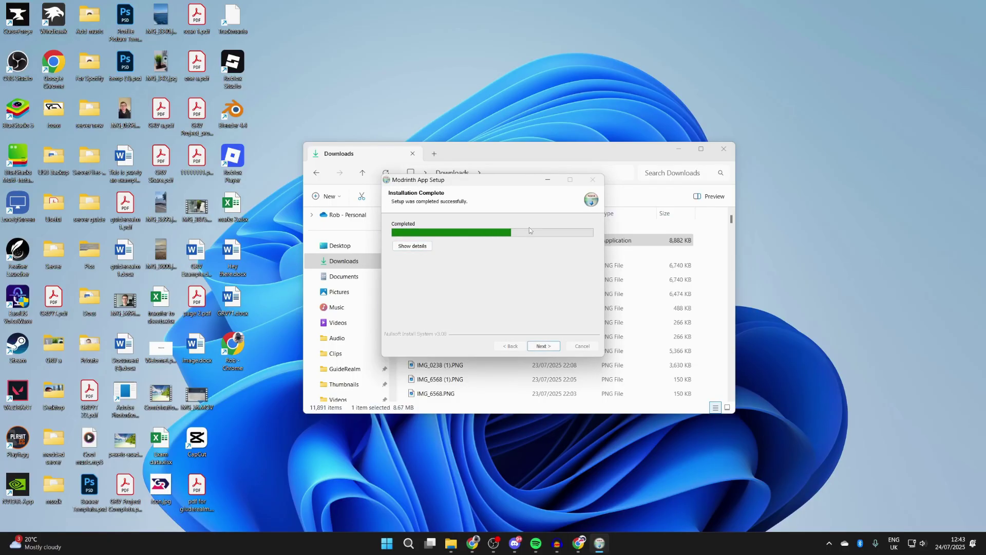
click(545, 346)
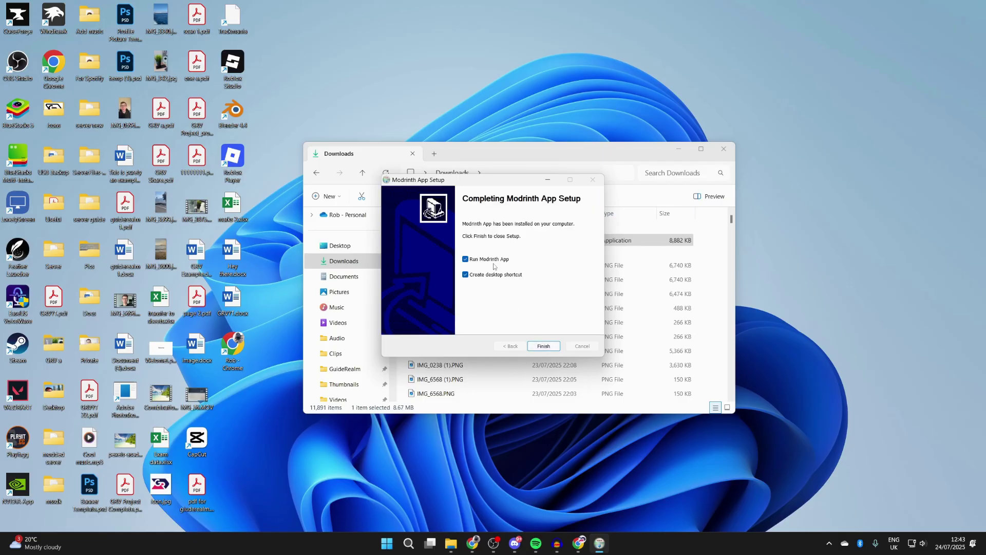
click(544, 346)
click(724, 149)
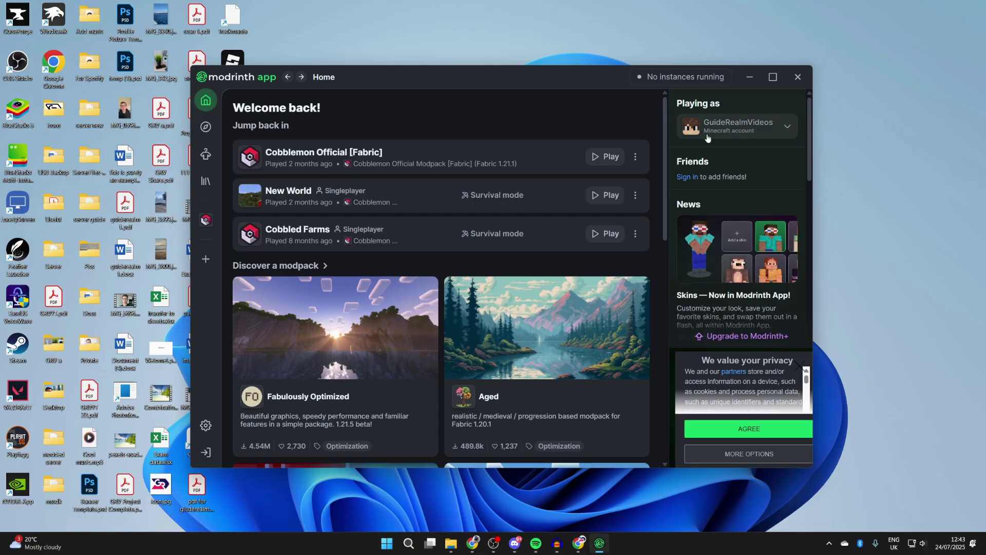
Check the Library of installed instances, then go to the Discover content modpack list.
click(206, 181)
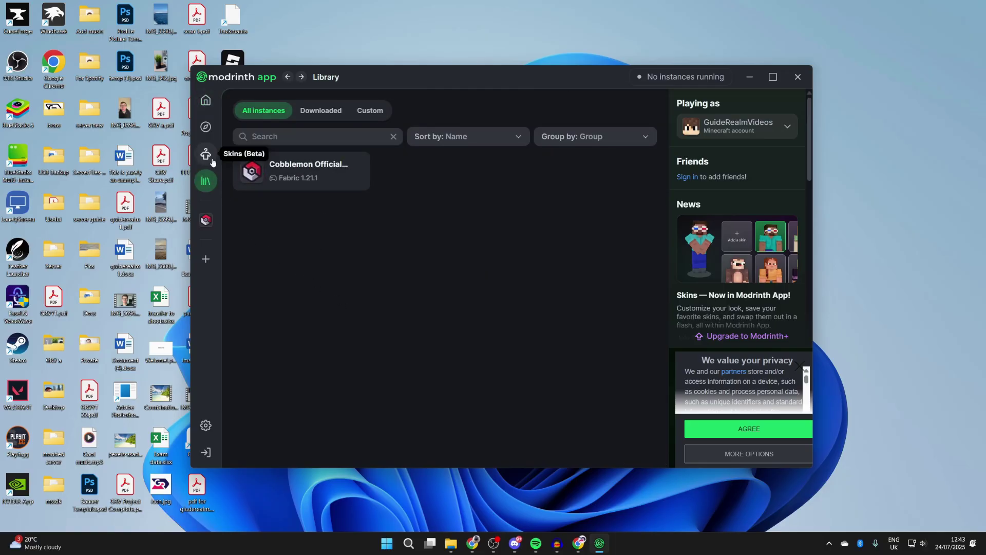
click(209, 129)
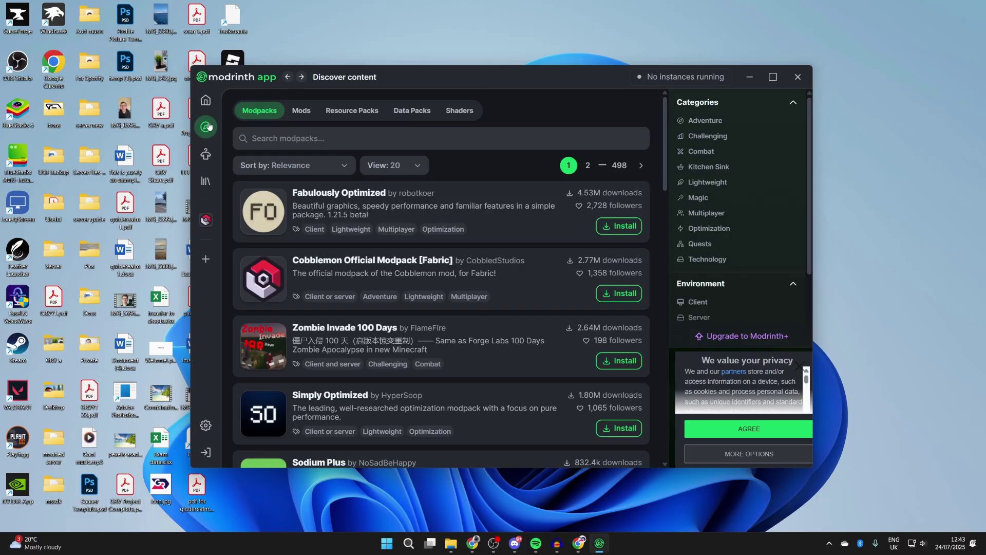
Find The Pixelmon Modpack in the list and install it as the NeoForge 1.21.1 'Pixelmon Mod' instance.
scroll(366, 189, down, 3)
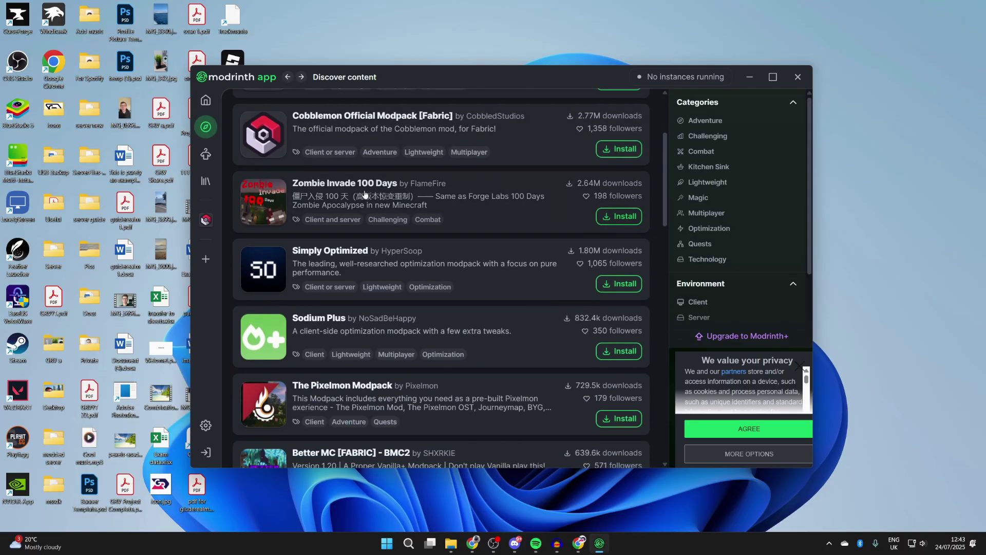
scroll(364, 194, down, 3)
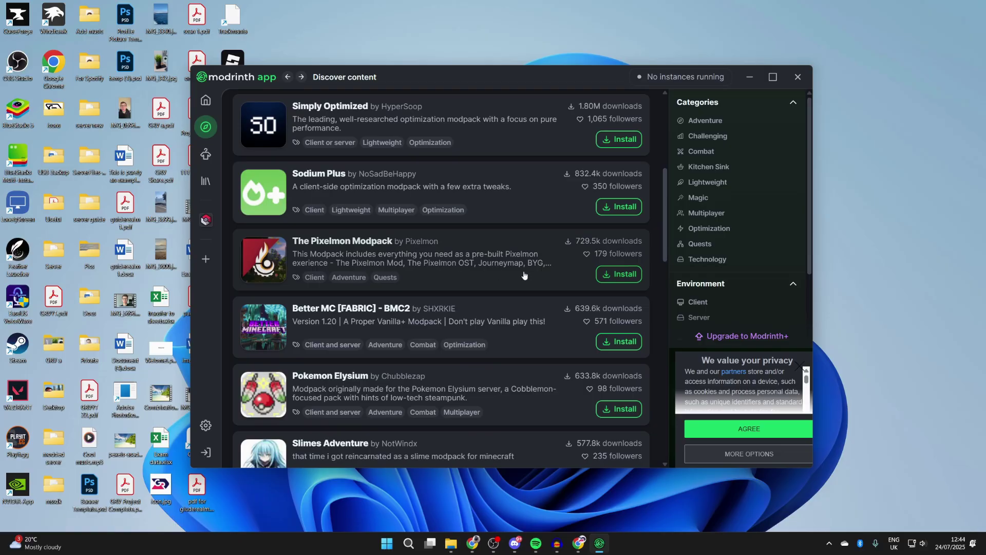
click(508, 259)
scroll(490, 255, down, 5)
scroll(490, 254, up, 5)
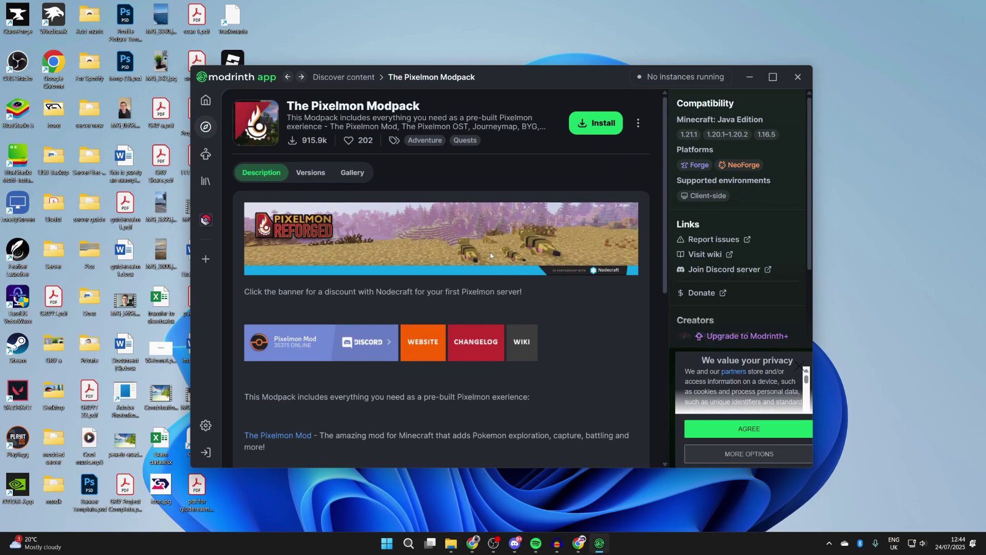
click(598, 131)
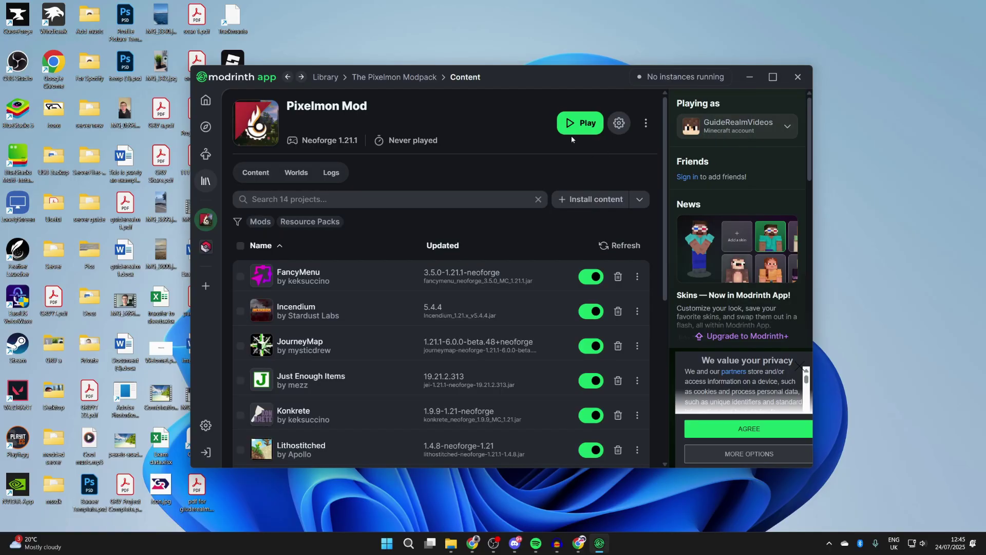
Play the Pixelmon Mod instance from the Library and begin a new singleplayer world.
click(205, 182)
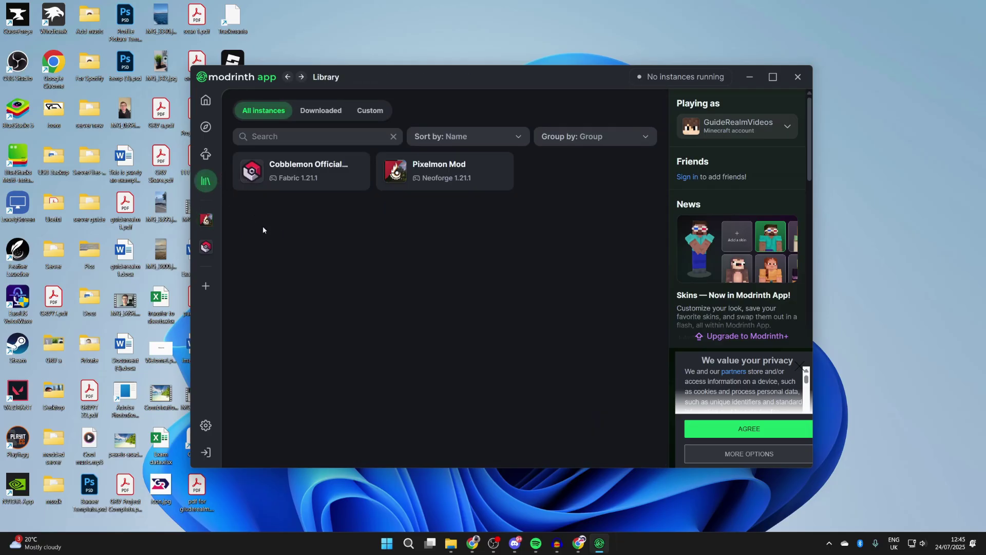
mouse_move(420, 177)
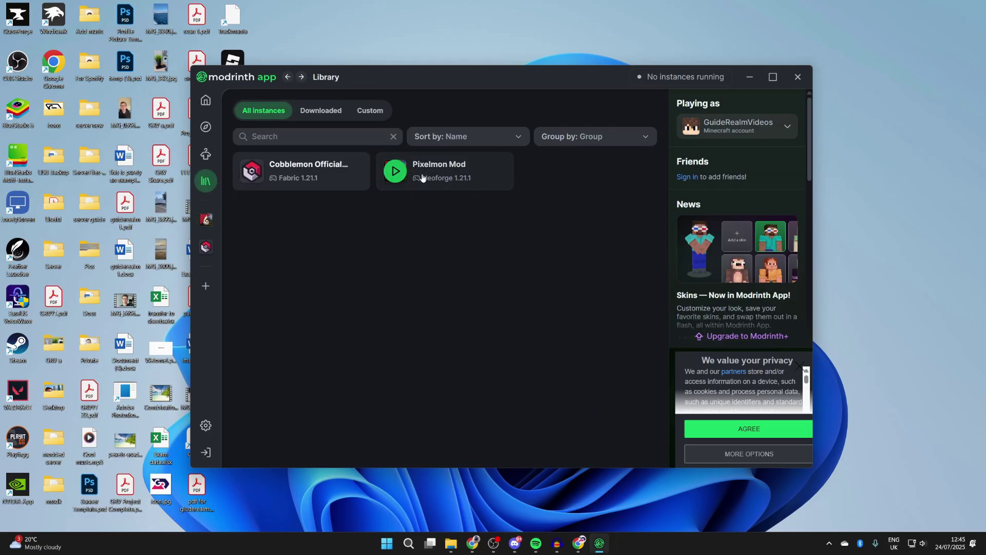
click(396, 172)
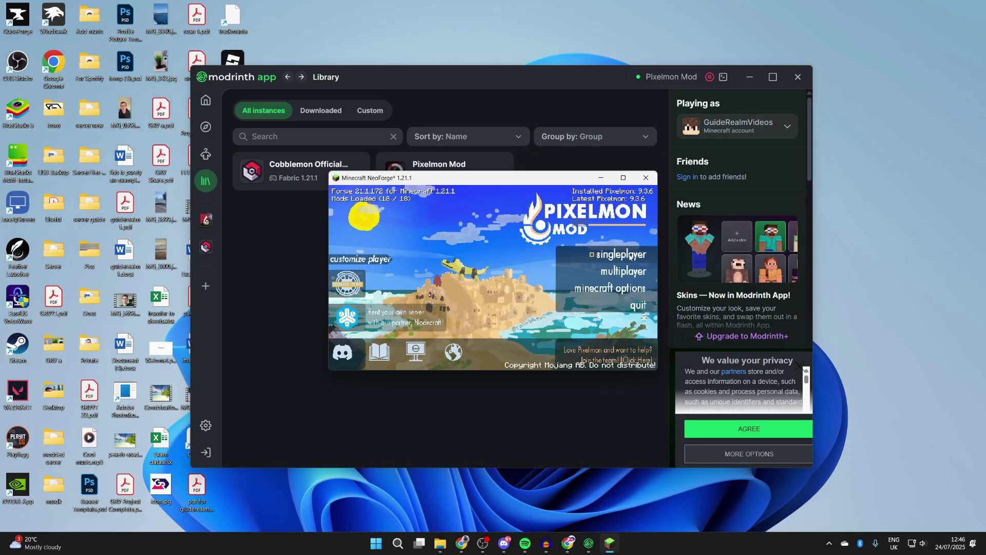
click(630, 255)
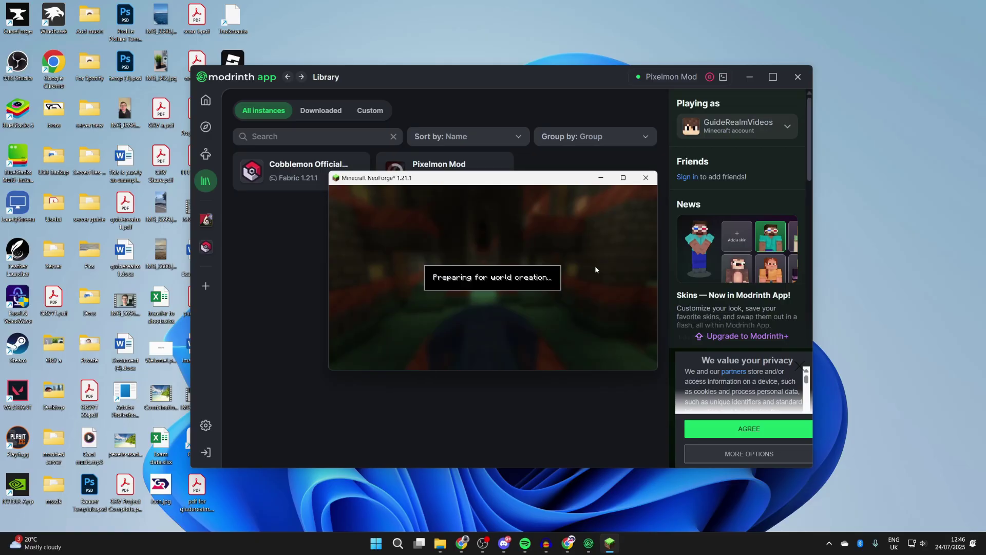